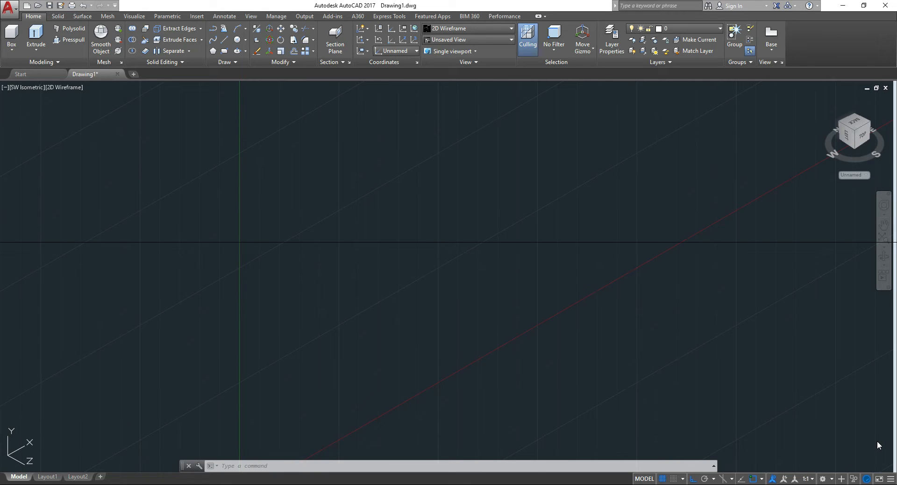
scroll(462, 256, down, 4)
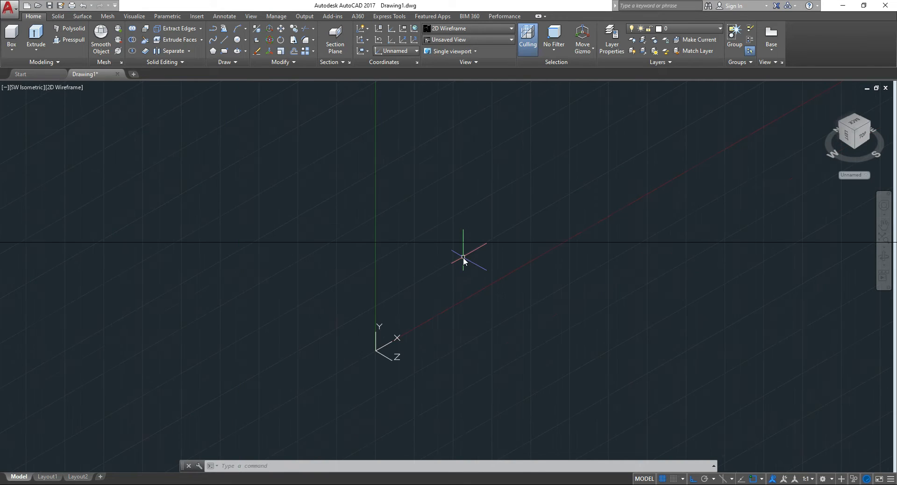
click(832, 478)
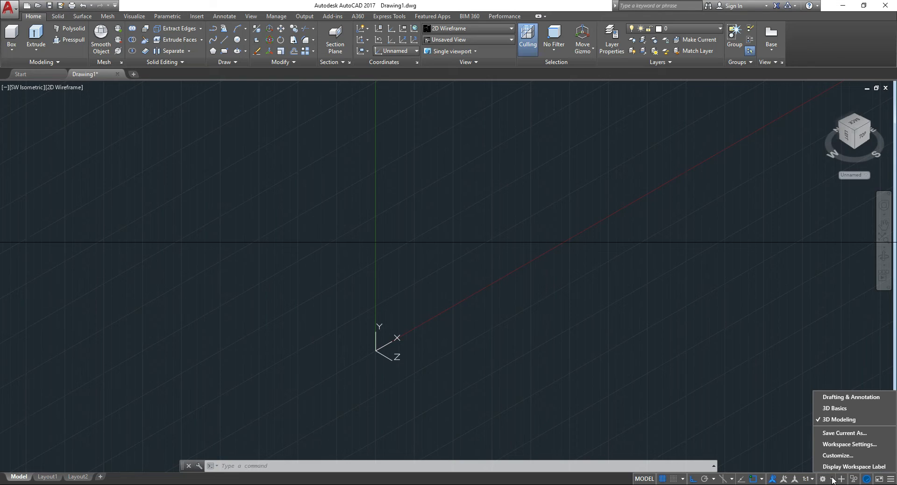
click(742, 367)
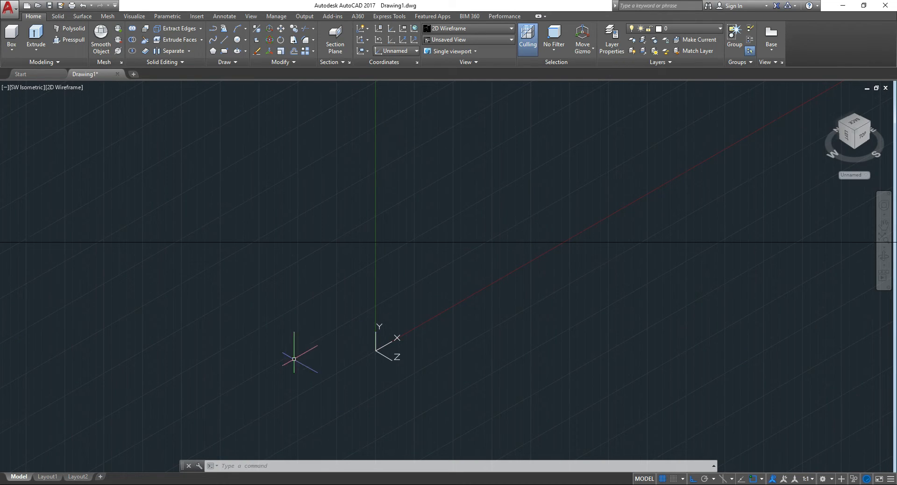
scroll(401, 360, up, 2)
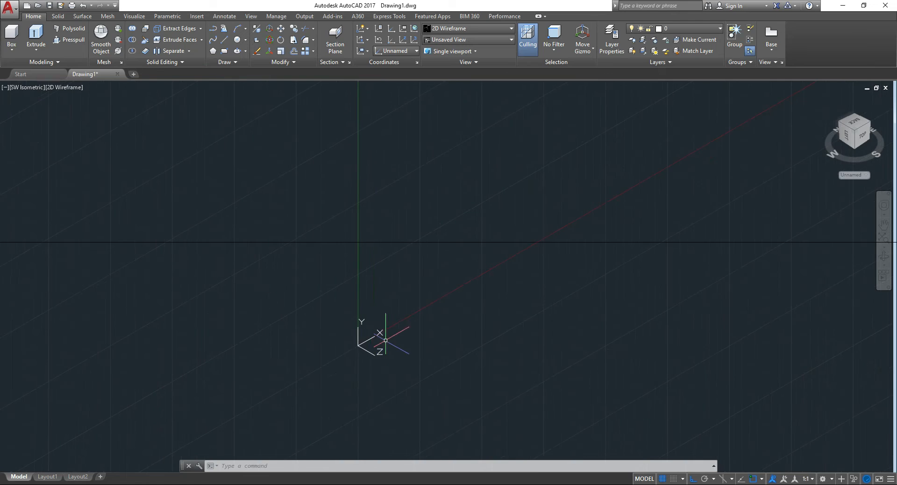
Step: Reset the UCS to World and define a three-point UCS originating on the world X axis, with X along it and Y vertical
click(413, 29)
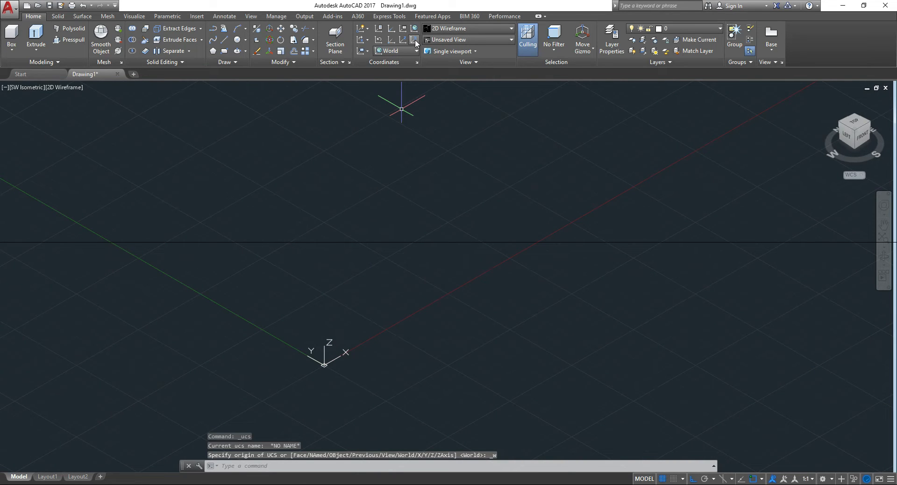
click(414, 39)
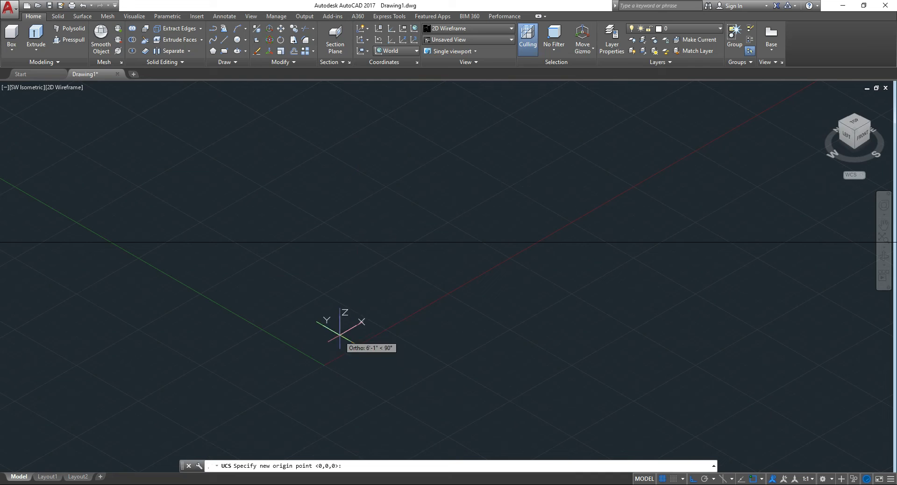
click(364, 345)
click(472, 287)
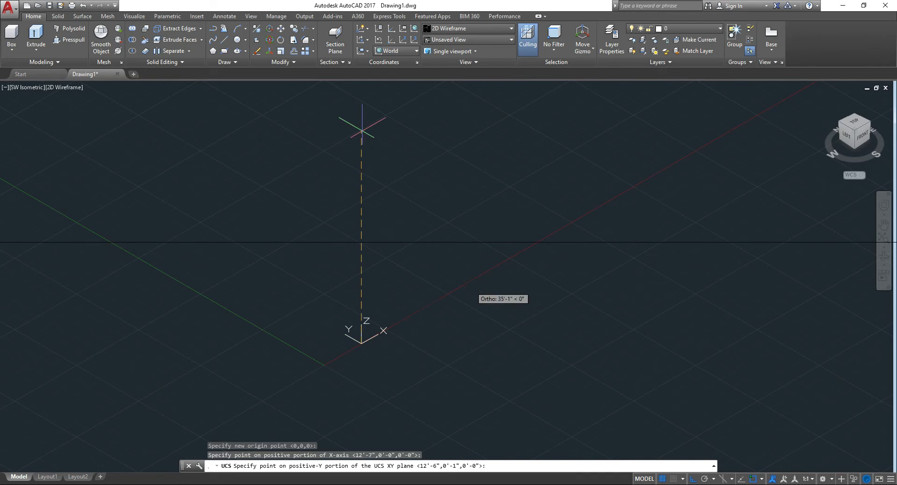
click(362, 130)
Step: Draw an upright rectangle on the UCS XY plane, above the X axis near the origin
scroll(385, 347, up, 2)
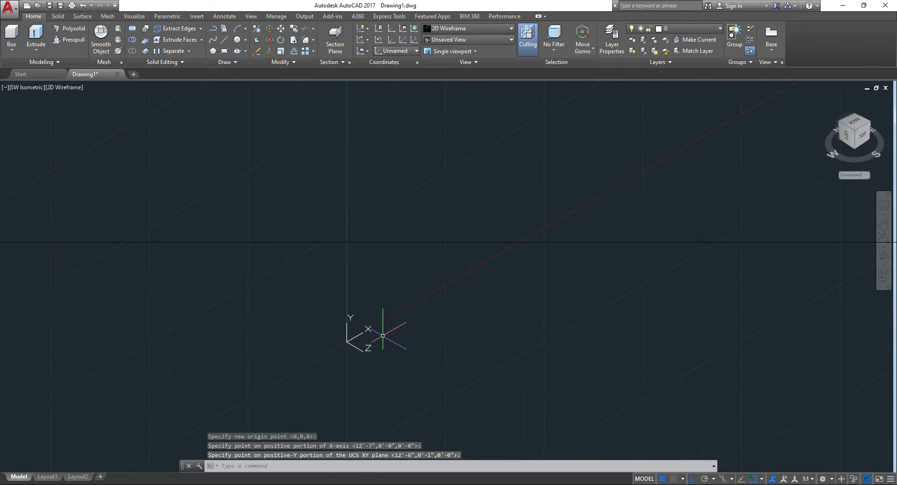
click(224, 51)
click(413, 203)
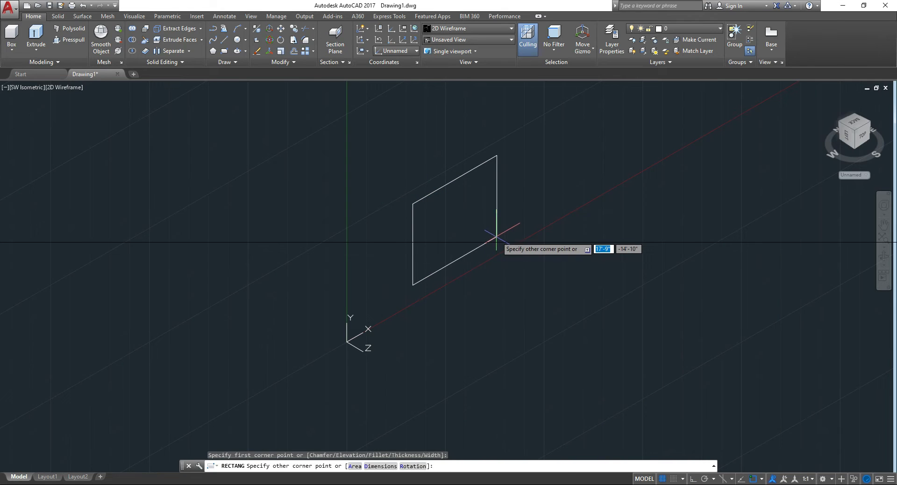
click(452, 237)
Step: Offset the rectangle inward by 1' to form the opening's outline
scroll(458, 199, up, 5)
middle_drag(243, 176, 159, 238)
text(o)
key(Return)
text(1')
key(Return)
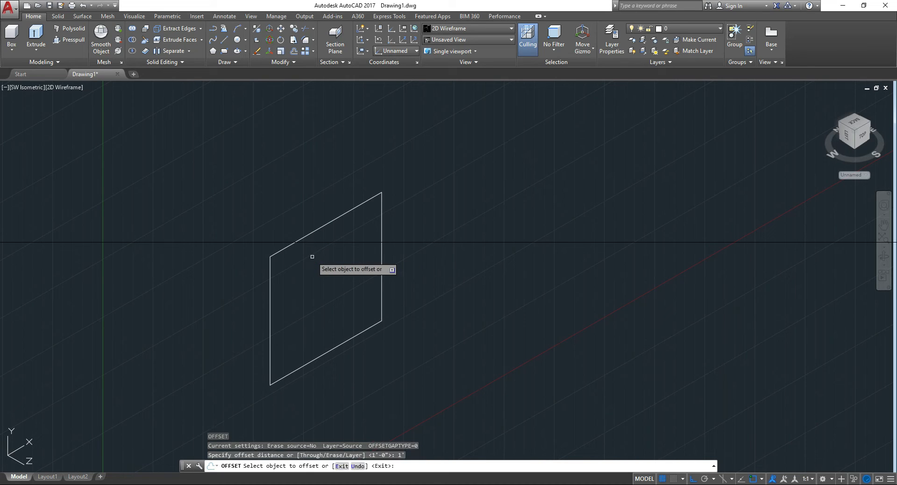
click(312, 232)
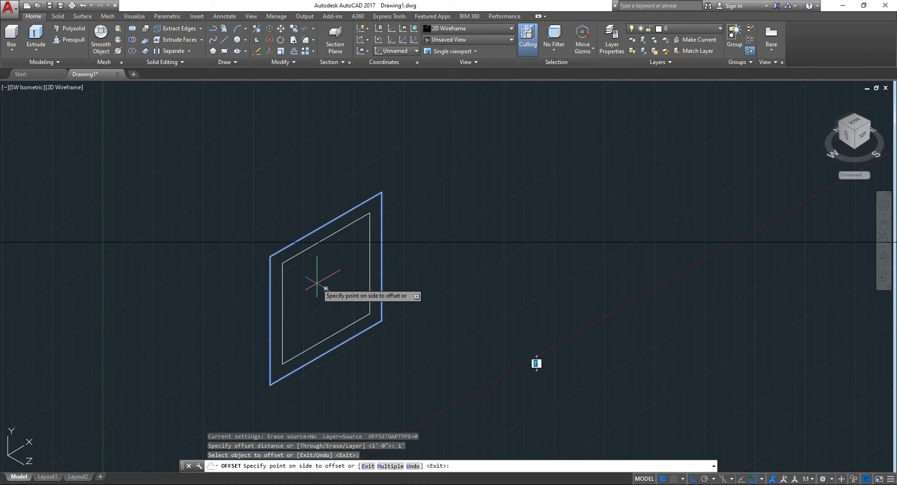
click(325, 288)
Step: Extrude the outer rectangle into a solid box 5' deep, with the inner rectangle on its face
click(36, 38)
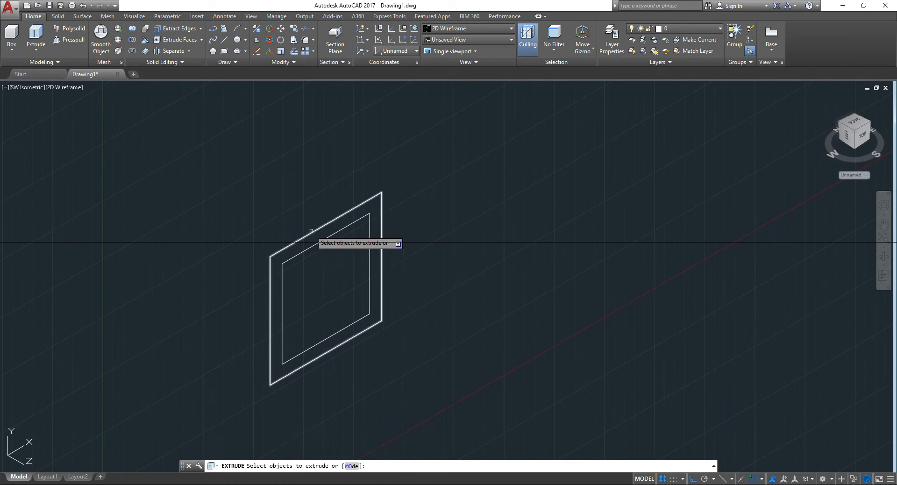
click(311, 231)
key(Return)
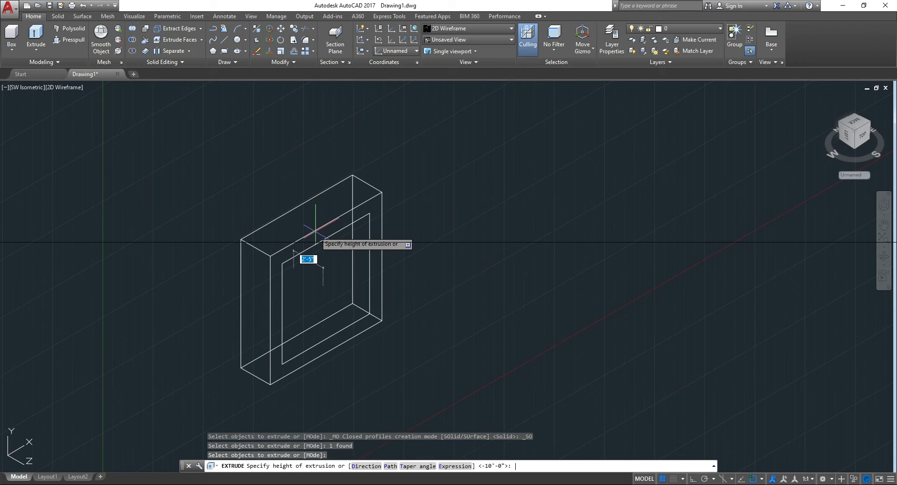
text(5')
key(Return)
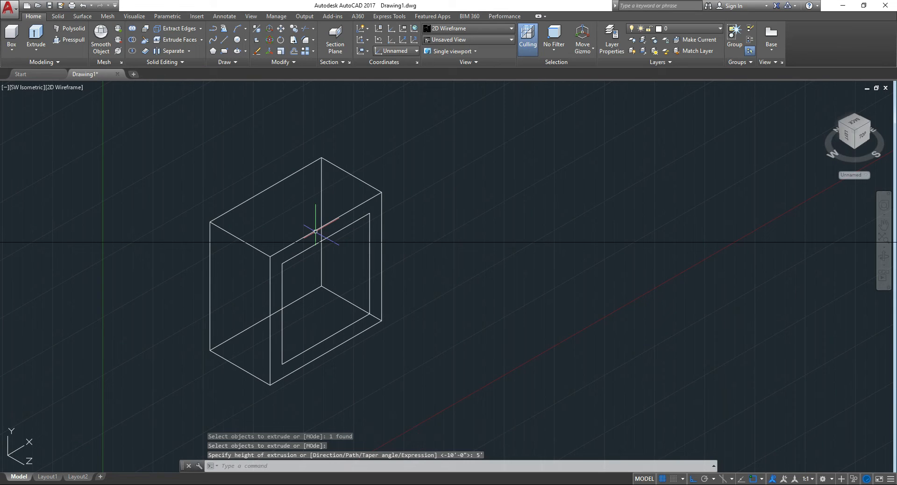
Step: Cut the inner rectangle's area all the way through the box with Presspull
click(65, 39)
click(304, 278)
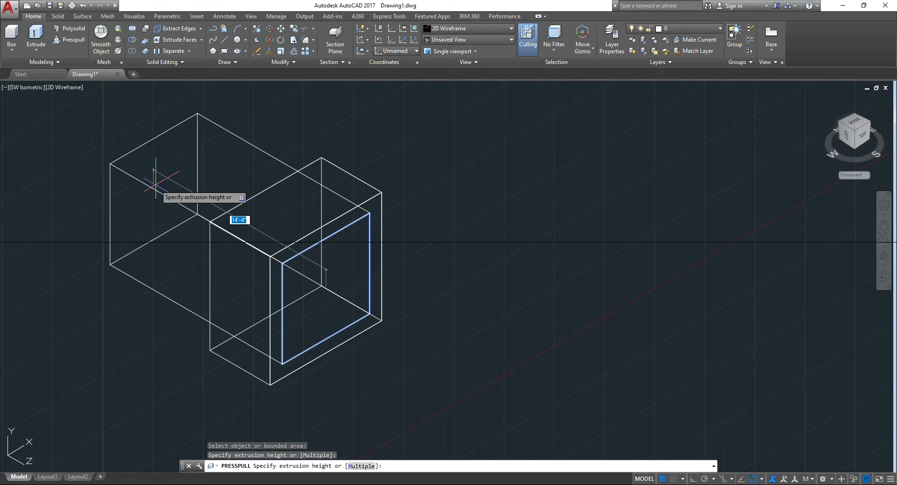
click(142, 168)
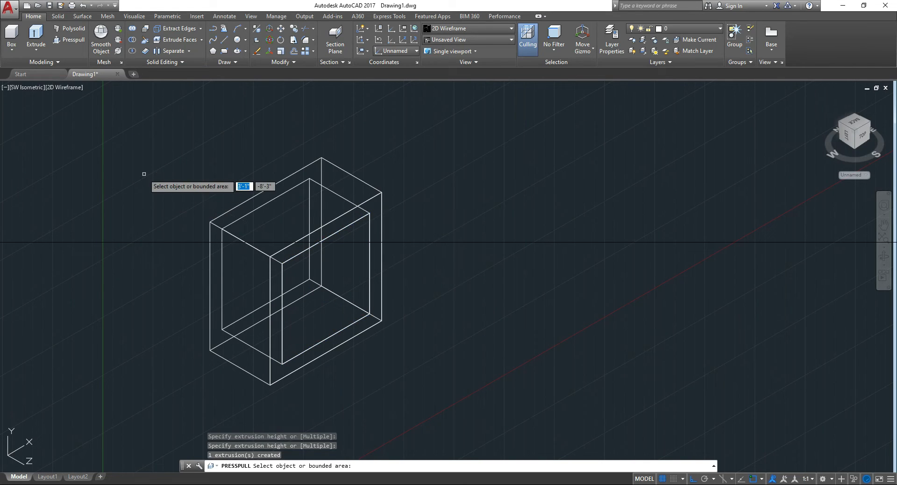
key(Escape)
Step: Display the box in the Shaded visual style and inspect the opening cut through it
click(61, 87)
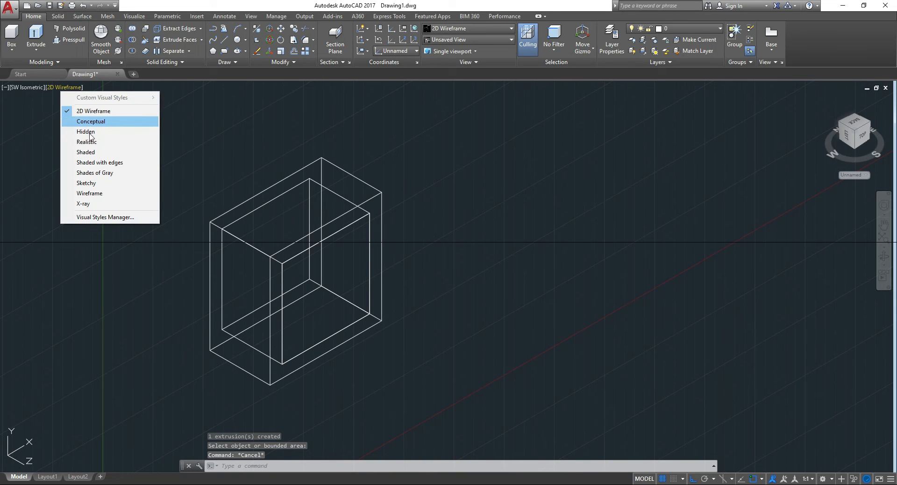
click(94, 151)
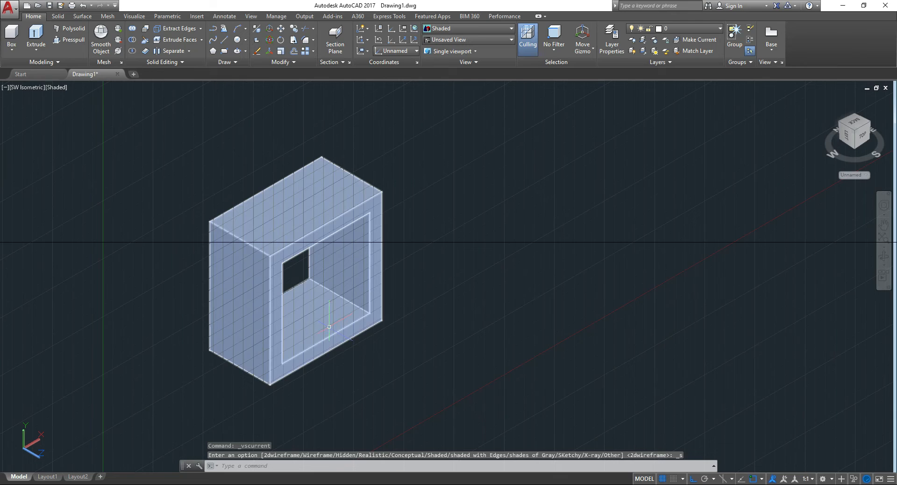
scroll(331, 327, up, 2)
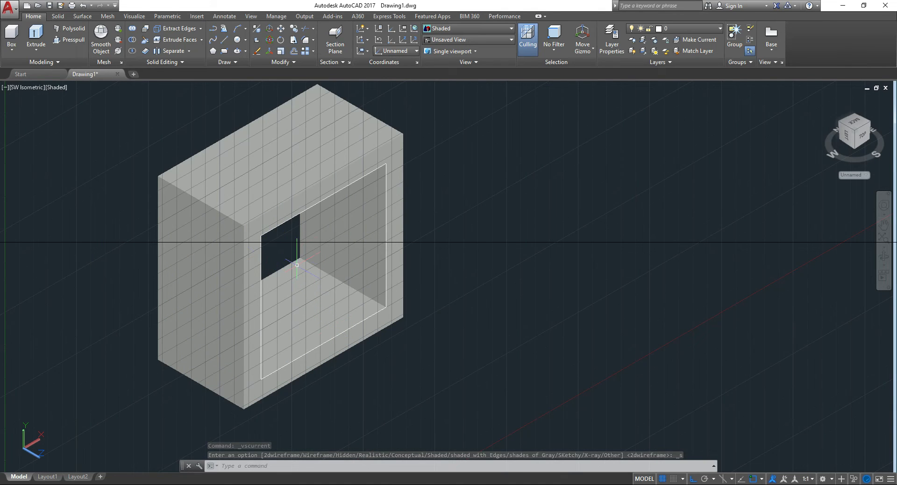
scroll(330, 327, down, 2)
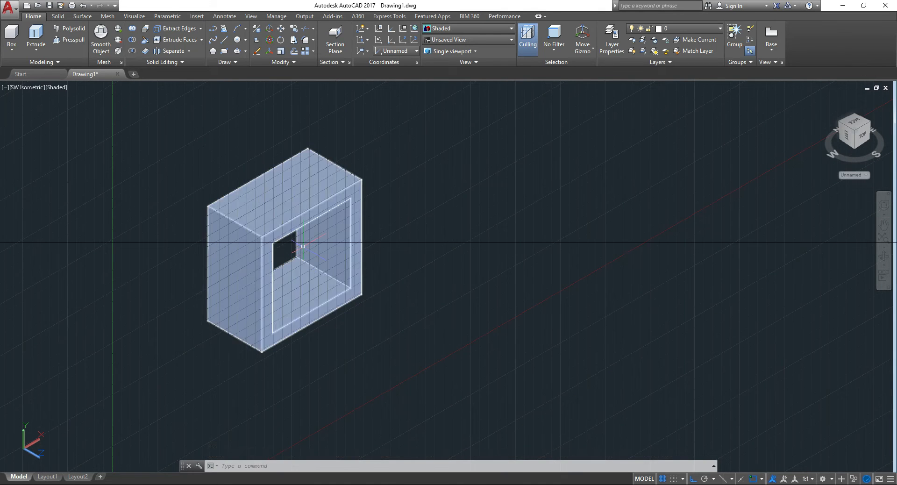
Step: Undo the shaded display and the through cut, leaving the solid box with its inner rectangle
key(ctrl+z)
key(ctrl+z)
key(ctrl+z)
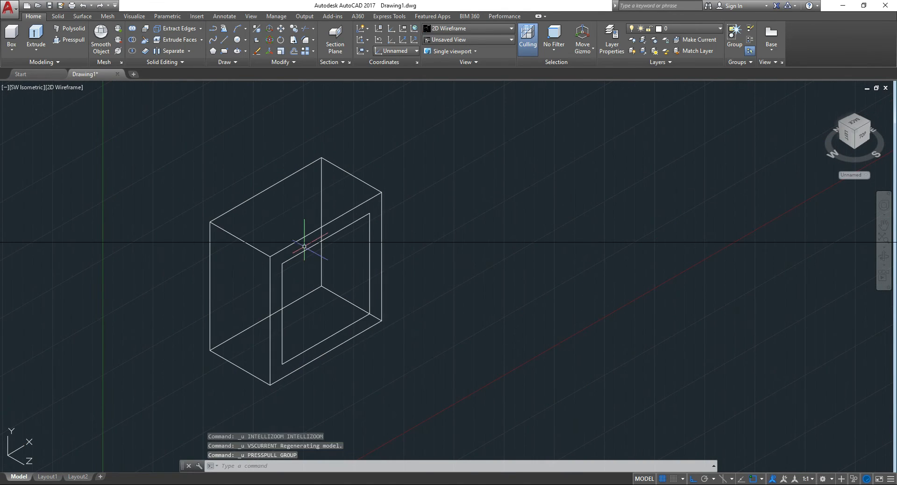
Step: Presspull the inner rectangle's area 4'6" into the box to cut a closed-back recess
click(69, 39)
click(295, 272)
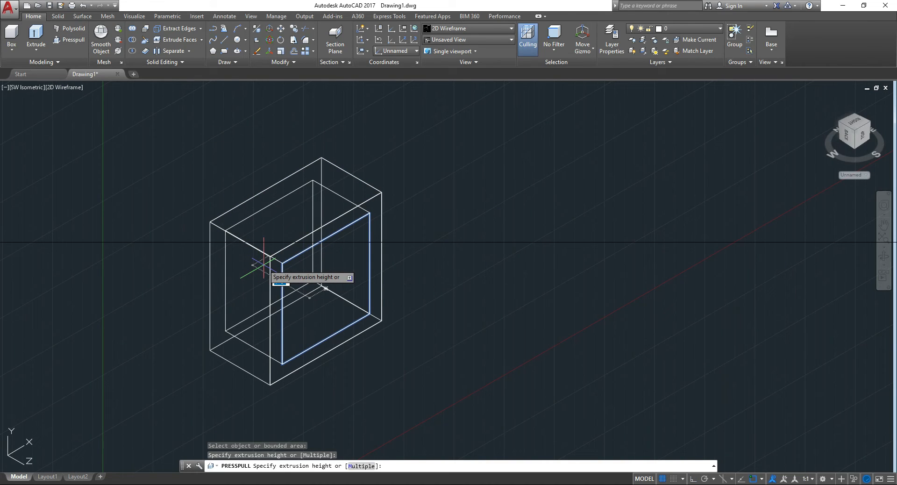
text(4'6")
key(Return)
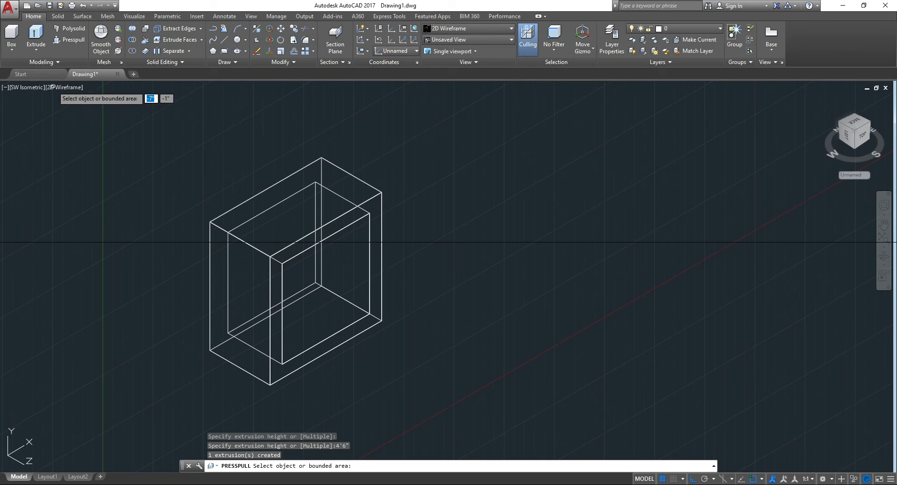
Step: Finish the Presspull command and display the recessed box in the Shaded visual style to check the recess
click(68, 88)
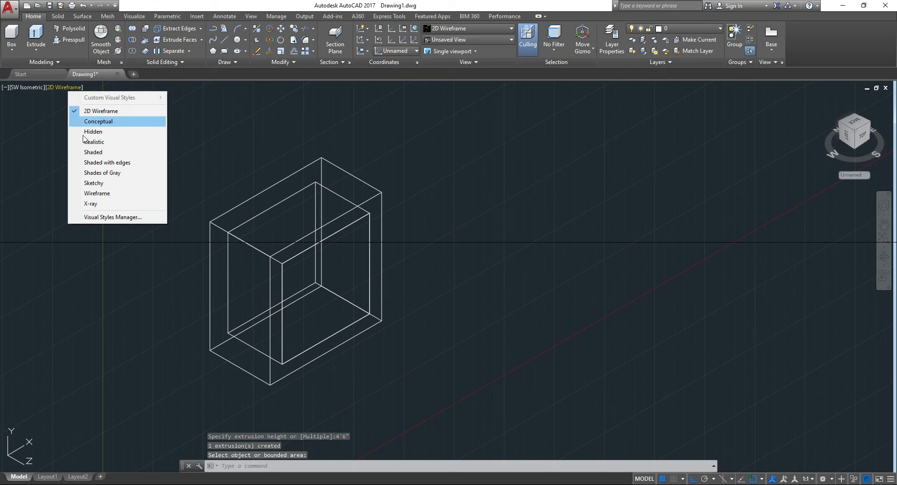
click(89, 152)
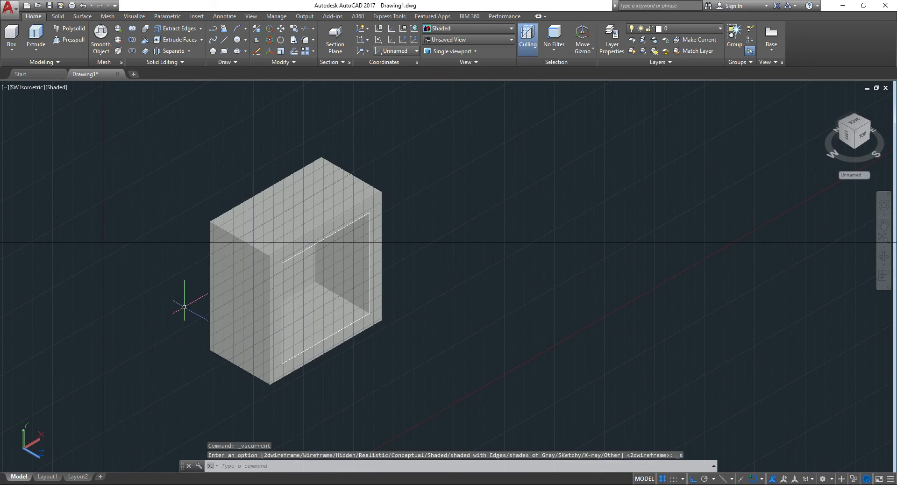
scroll(350, 228, down, 2)
scroll(364, 252, up, 2)
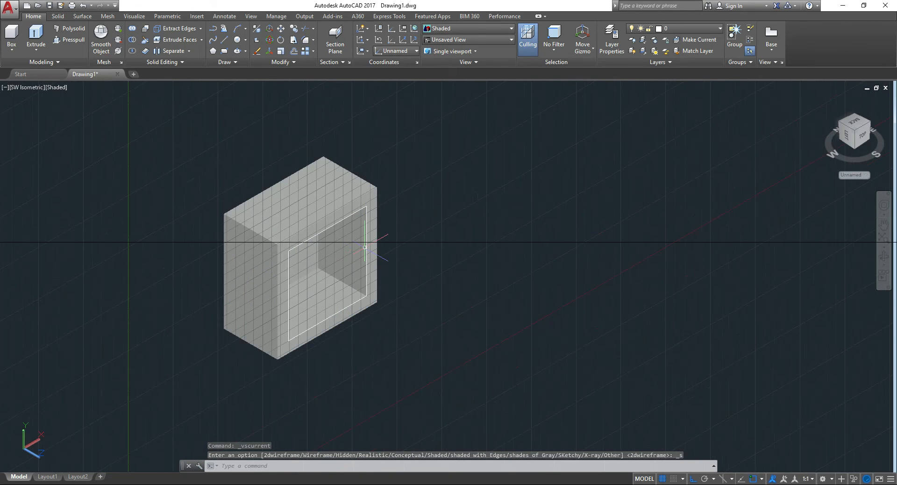
Step: Change the visual style to Hidden and inspect the recessed box's visible edges
click(59, 89)
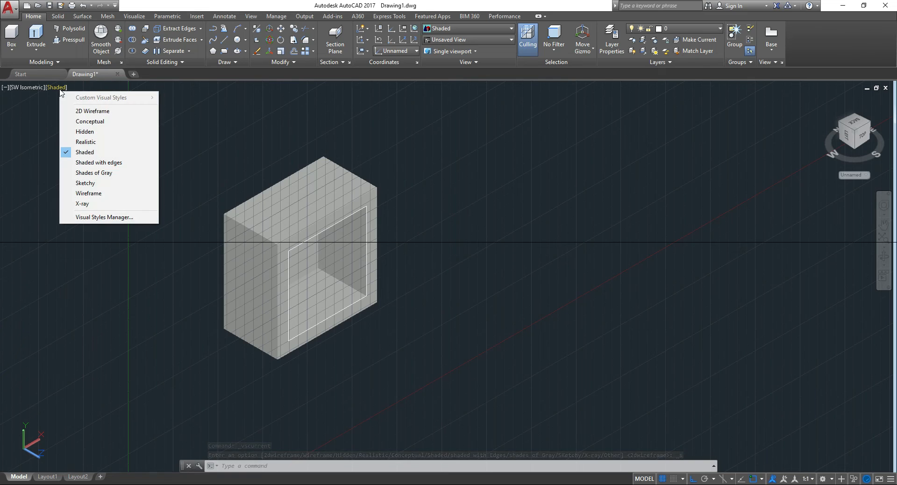
click(90, 135)
scroll(318, 229, up, 3)
scroll(318, 224, down, 3)
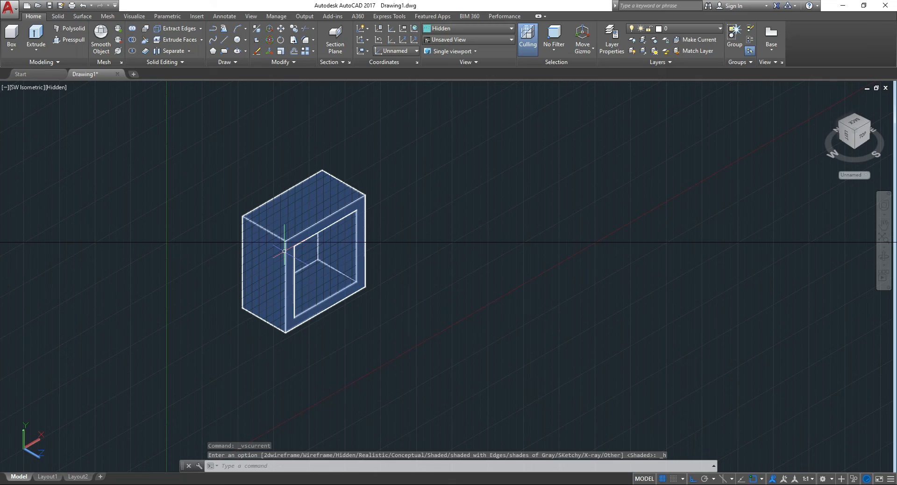
mouse_move(284, 251)
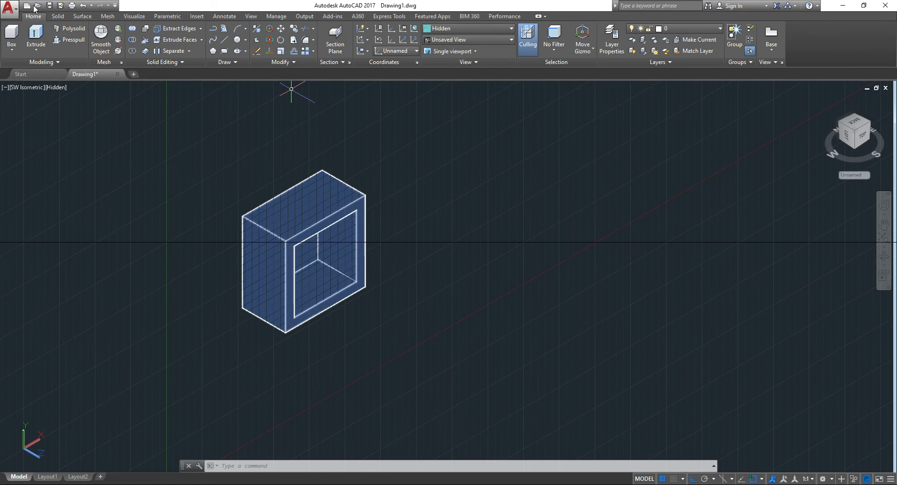
Step: Compare the recessed box in the 2D Wireframe visual style and return to the Hidden style
click(56, 88)
click(72, 111)
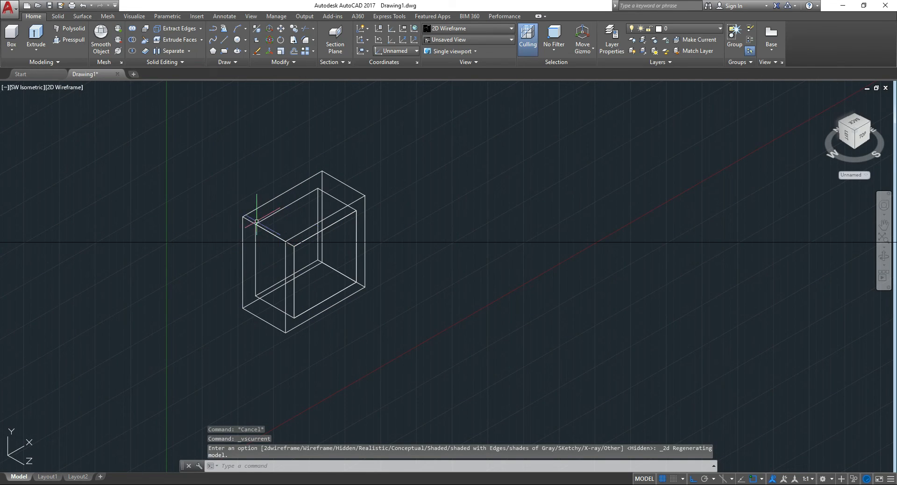
click(55, 87)
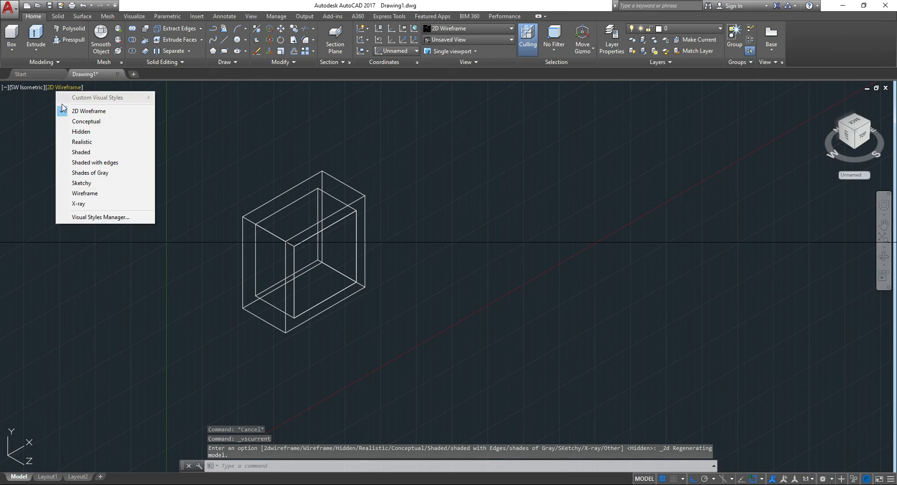
click(75, 134)
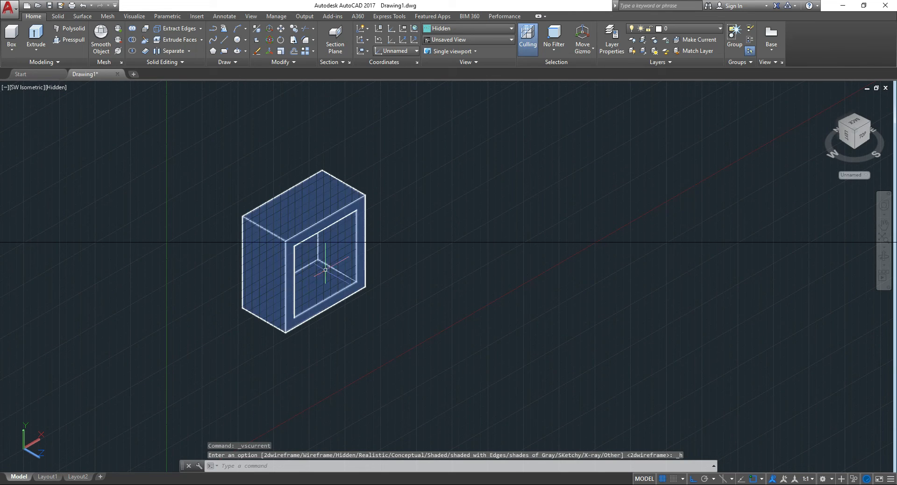
Step: Turn off the grid display in the drawing area
text(G)
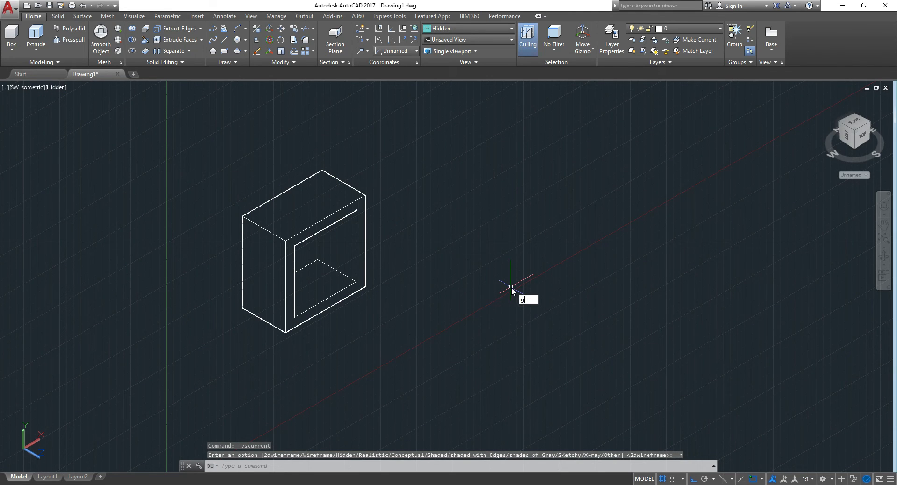
click(537, 316)
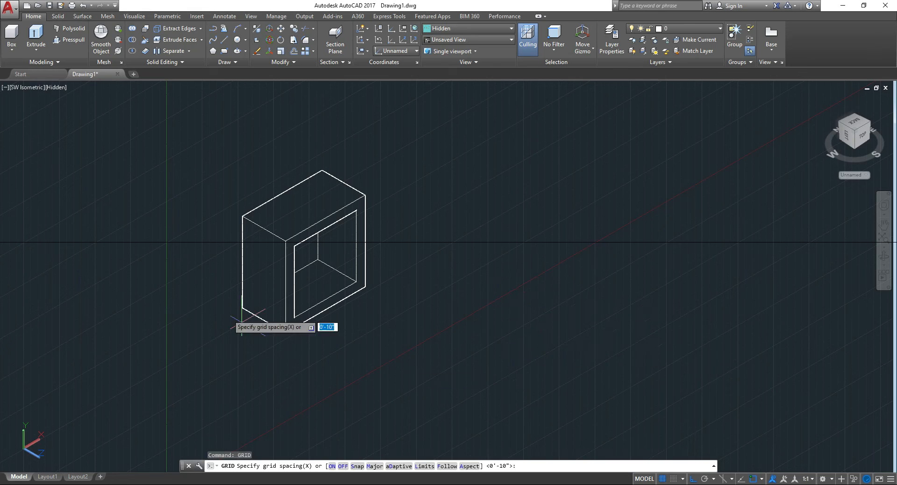
click(663, 478)
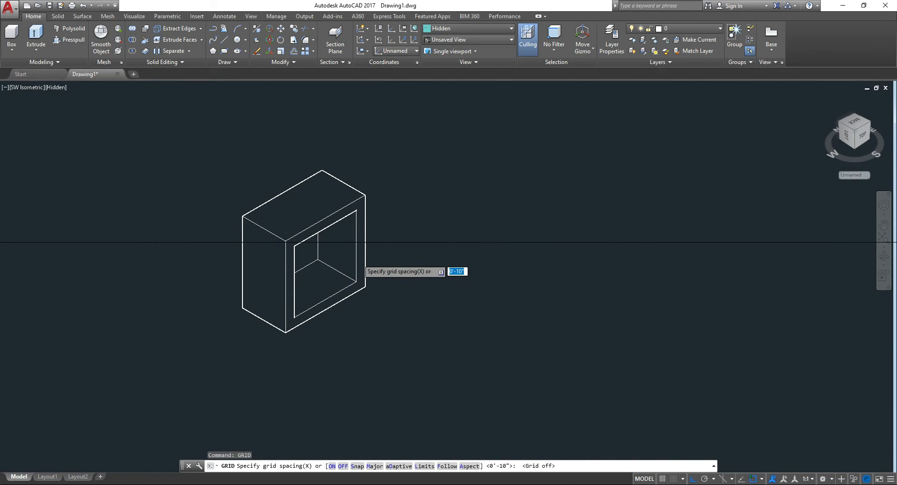
Step: Leave the grid command, view the recessed box in 2D Wireframe, and set the visual style to Shaded
scroll(358, 259, up, 2)
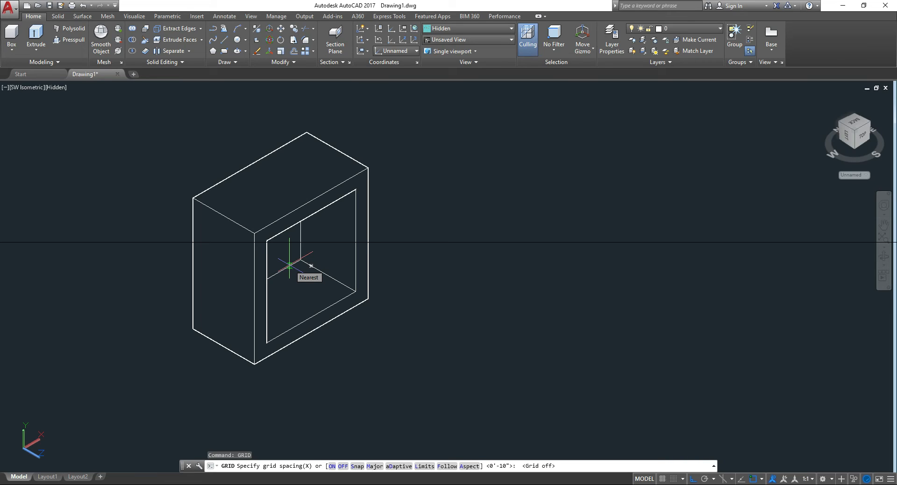
key(Escape)
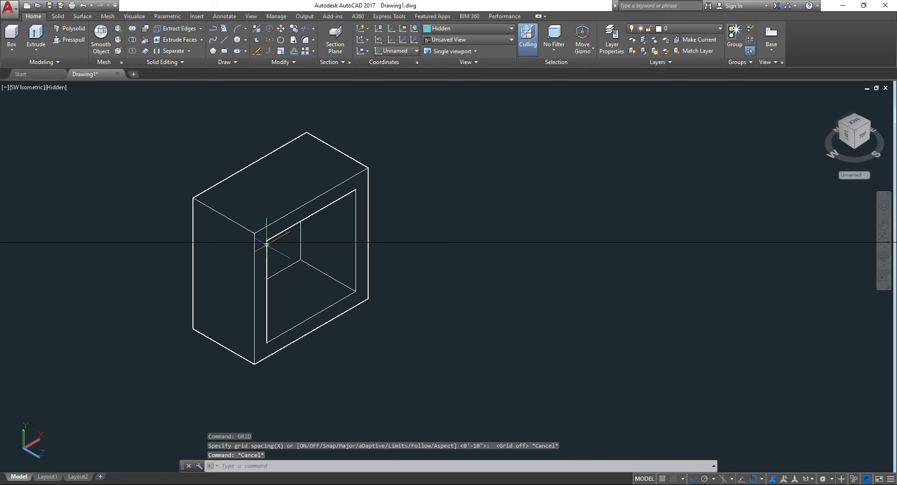
click(55, 87)
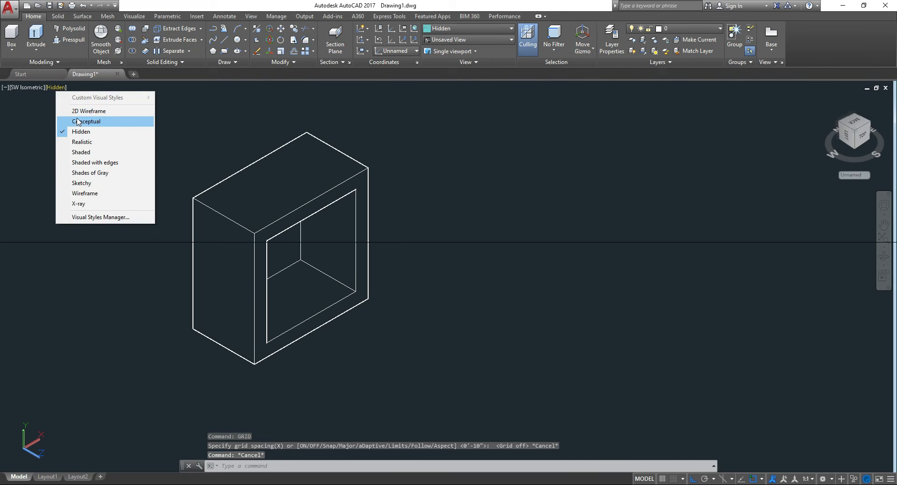
click(76, 110)
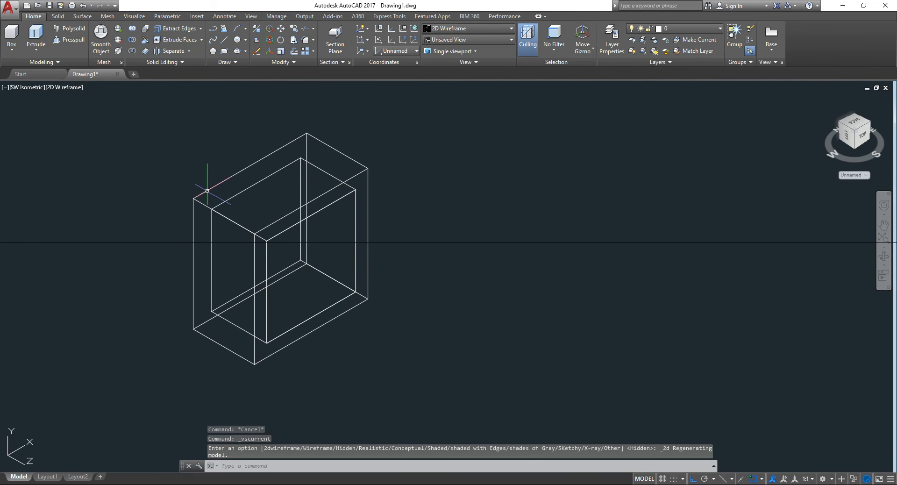
click(63, 90)
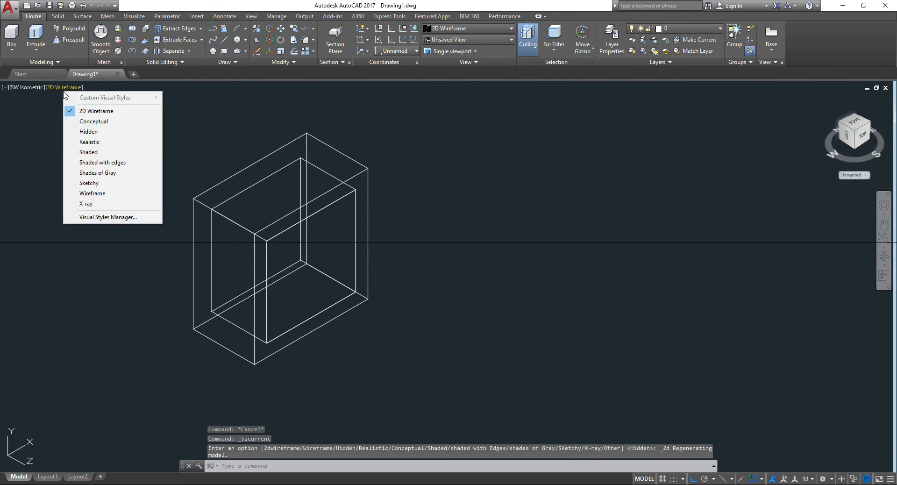
click(83, 152)
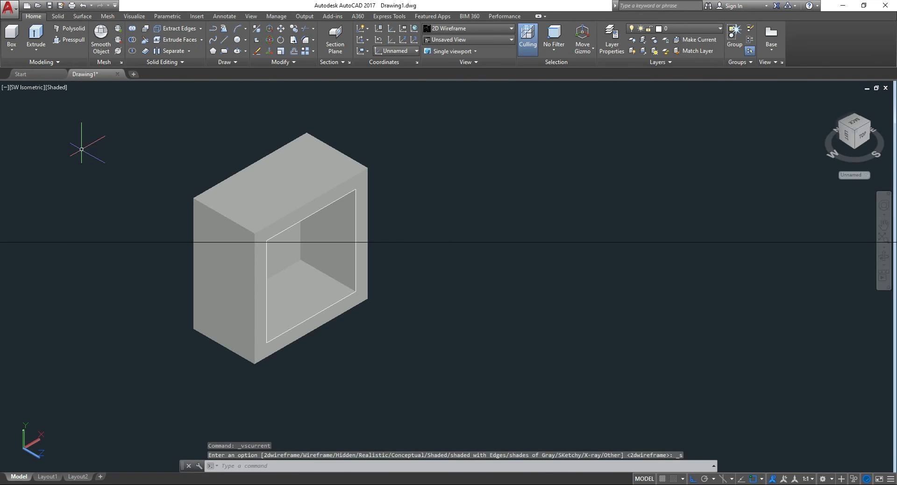
Step: Erase the leftover rectangle outlining the recess opening on the front face of the box
click(332, 203)
key(Delete)
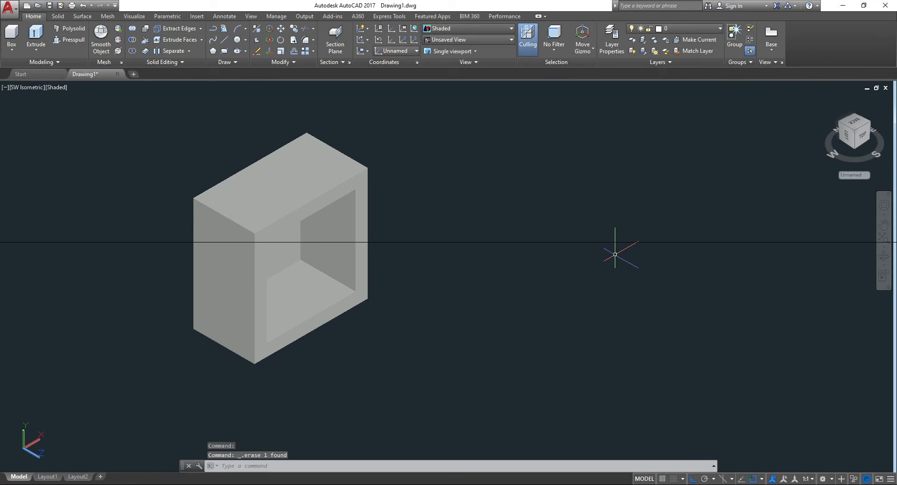
scroll(376, 259, down, 2)
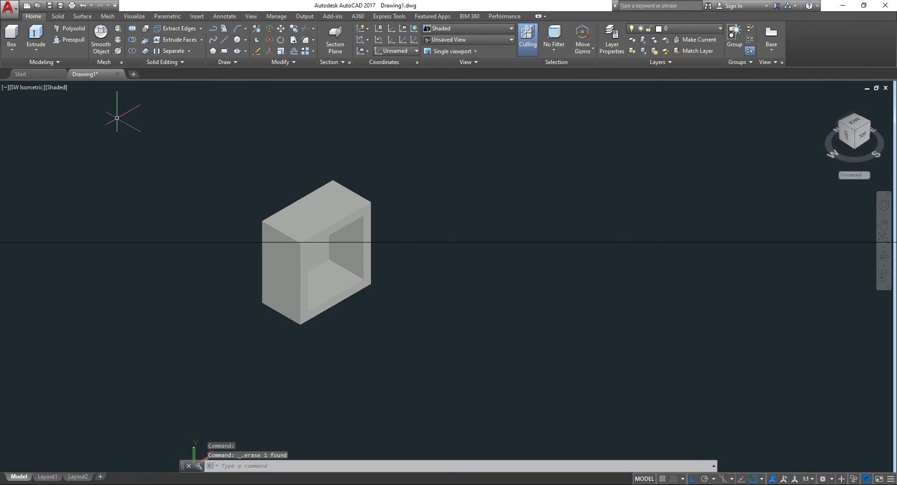
Step: Select the recessed box solid
click(57, 88)
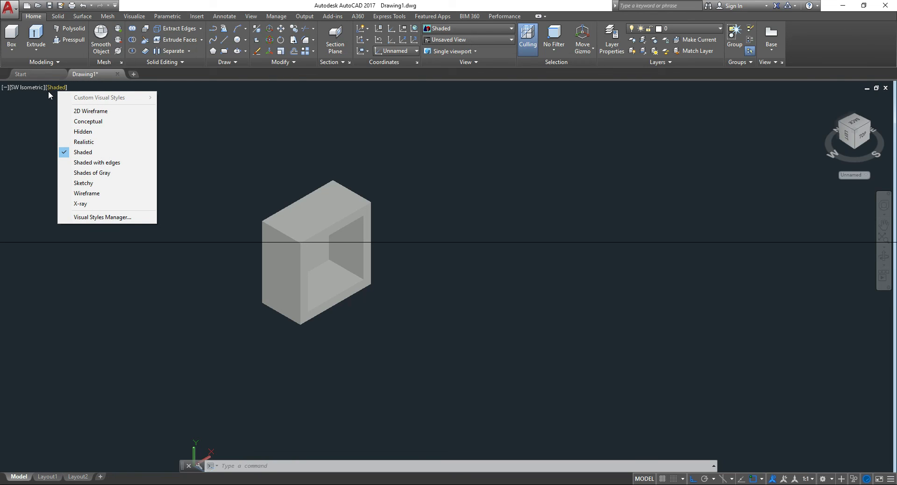
click(310, 235)
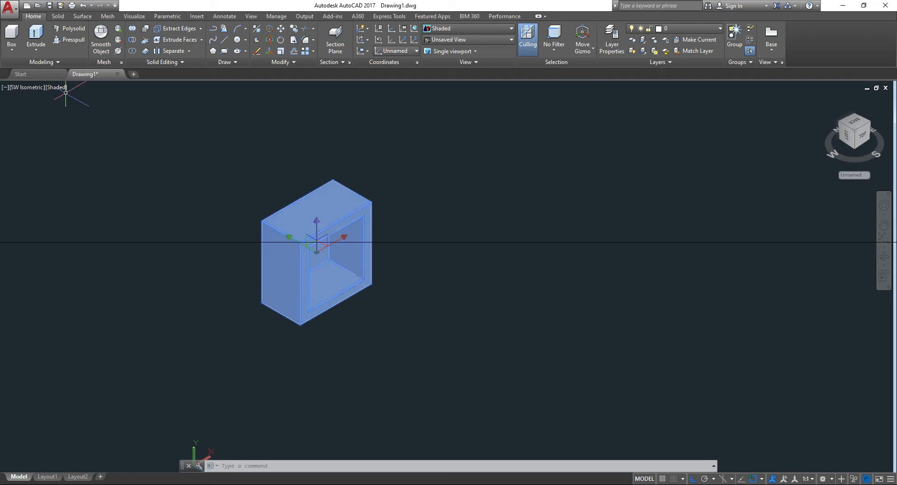